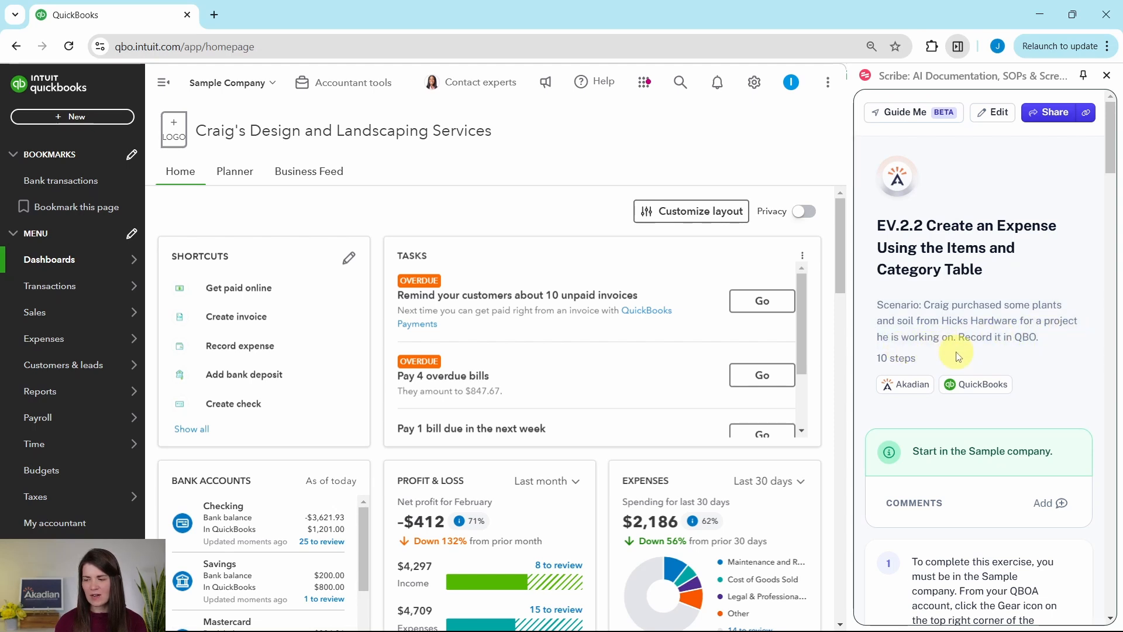
# Read the exercise guide up to the expense instructions and start a new vendor expense in the sample company.
pyautogui.scroll(-3, 982, 351)
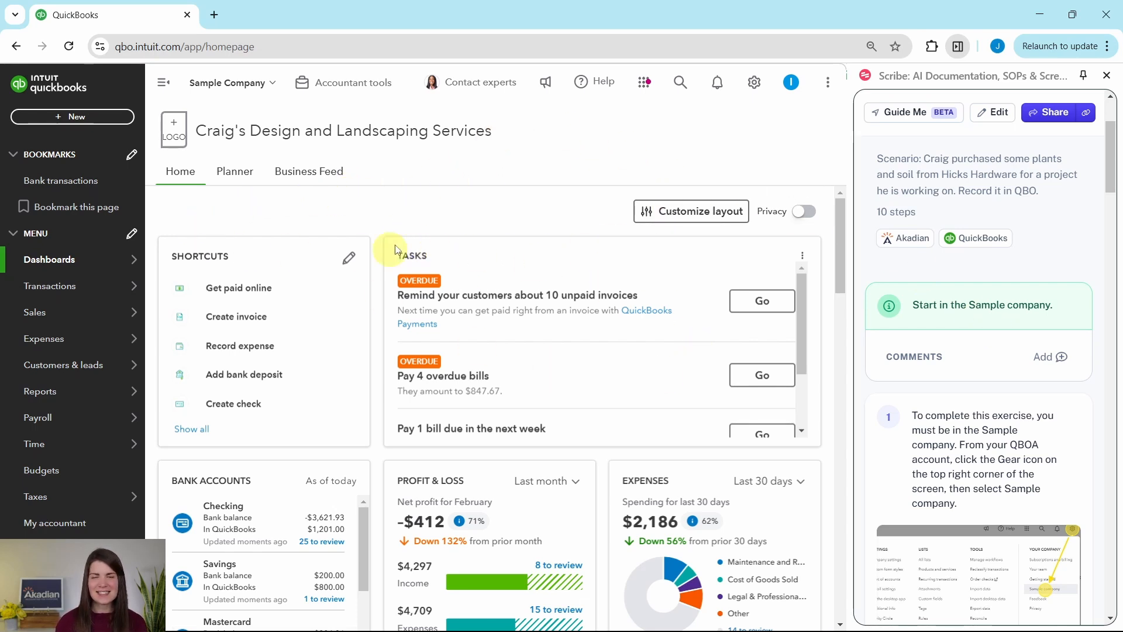
pyautogui.scroll(-8, 962, 301)
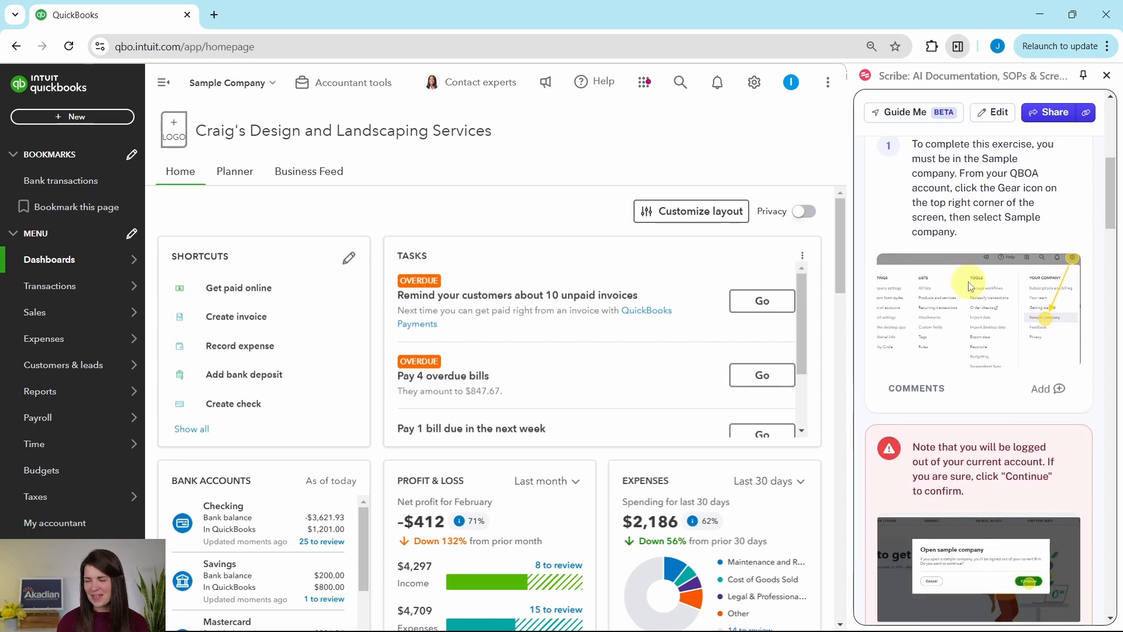
pyautogui.scroll(-6, 971, 282)
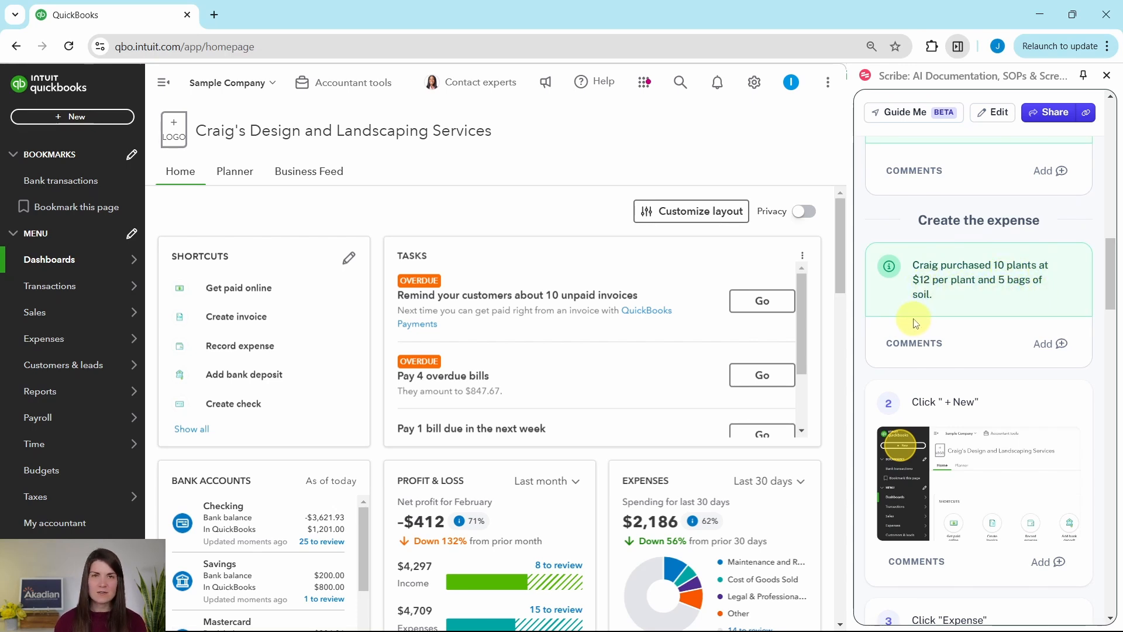
pyautogui.scroll(-4, 959, 291)
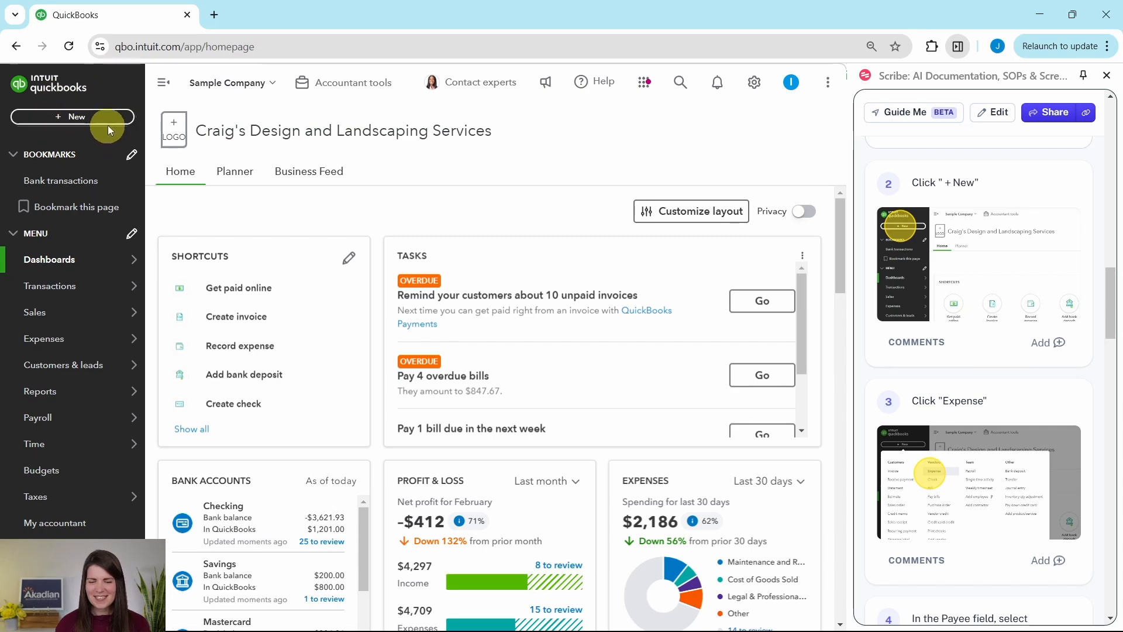
pyautogui.click(78, 117)
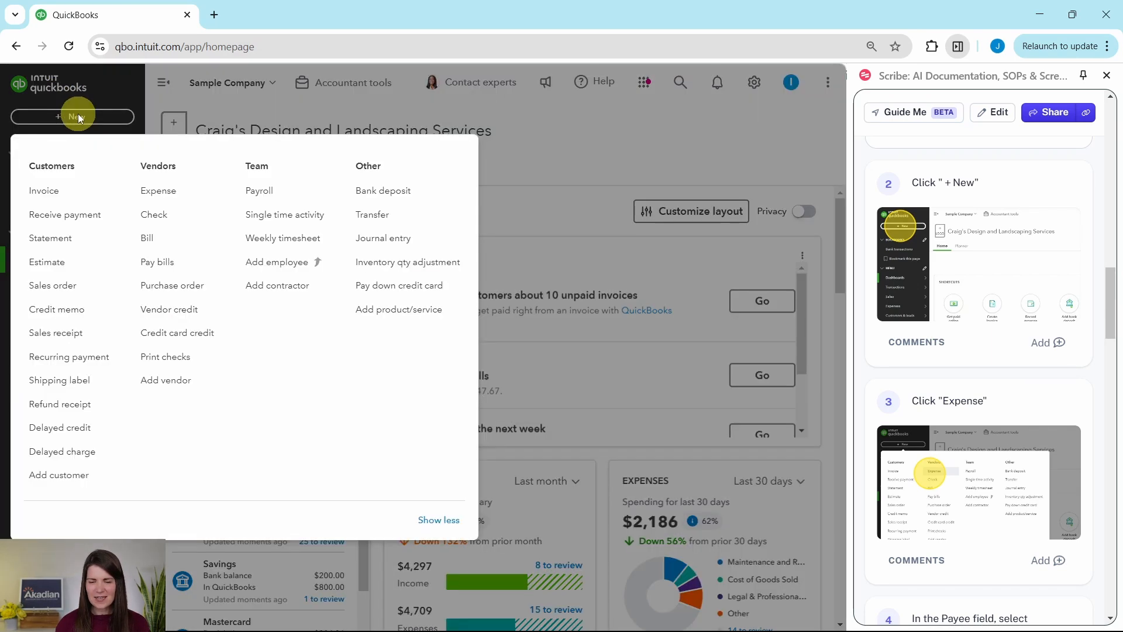
pyautogui.click(163, 195)
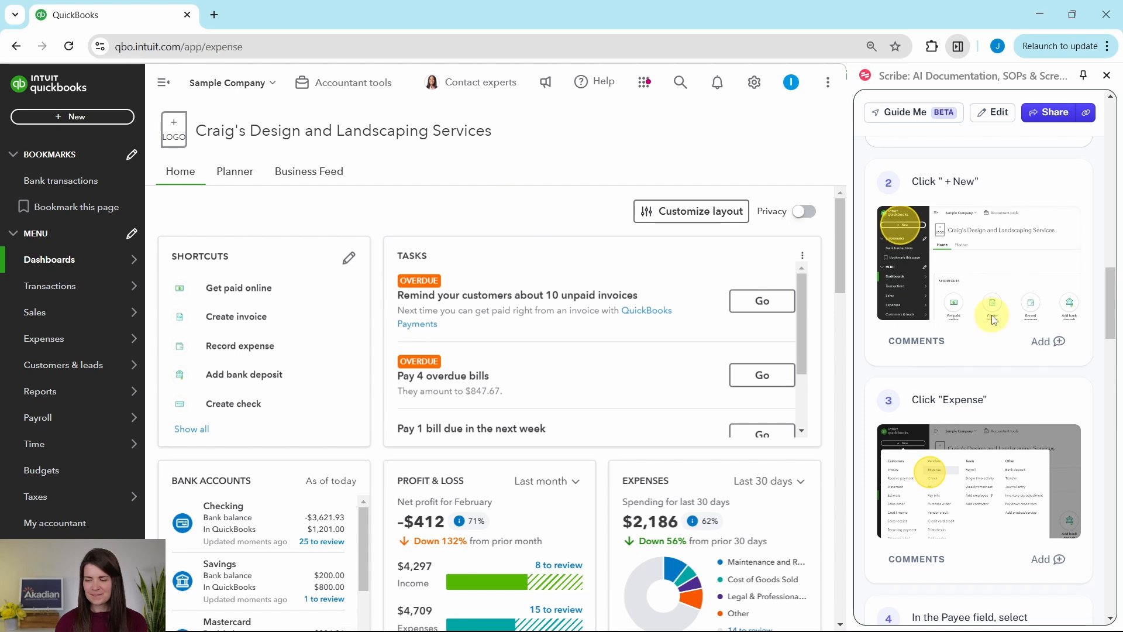
# Close the autofill panel on the expense form and choose Hicks Hardware as the payee.
pyautogui.scroll(-4, 994, 320)
pyautogui.scroll(-3, 994, 319)
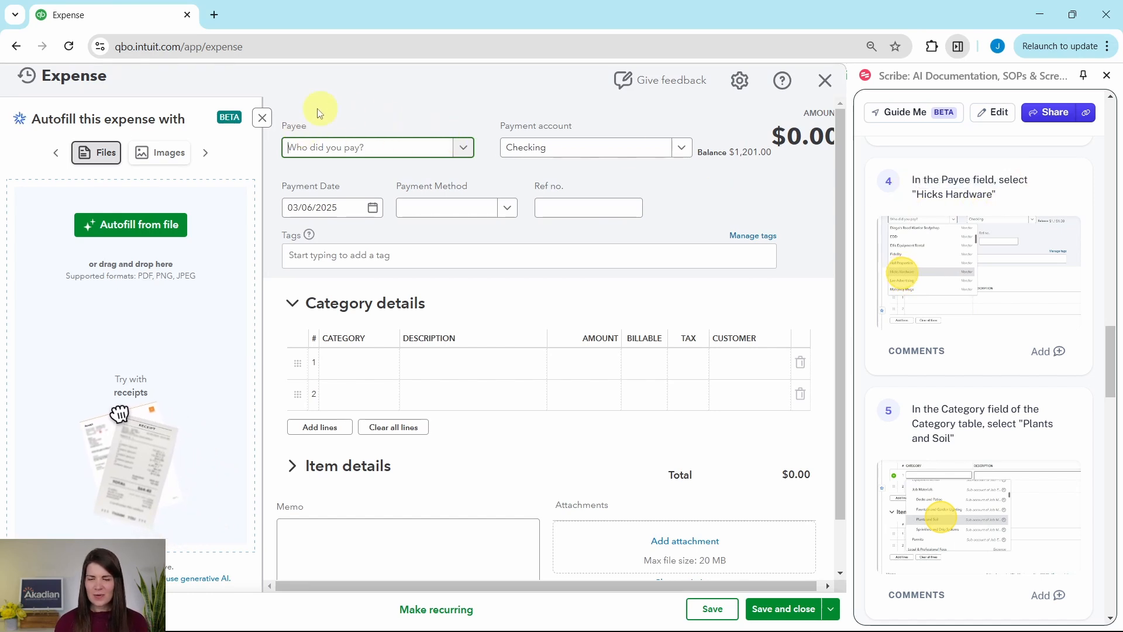
pyautogui.click(262, 117)
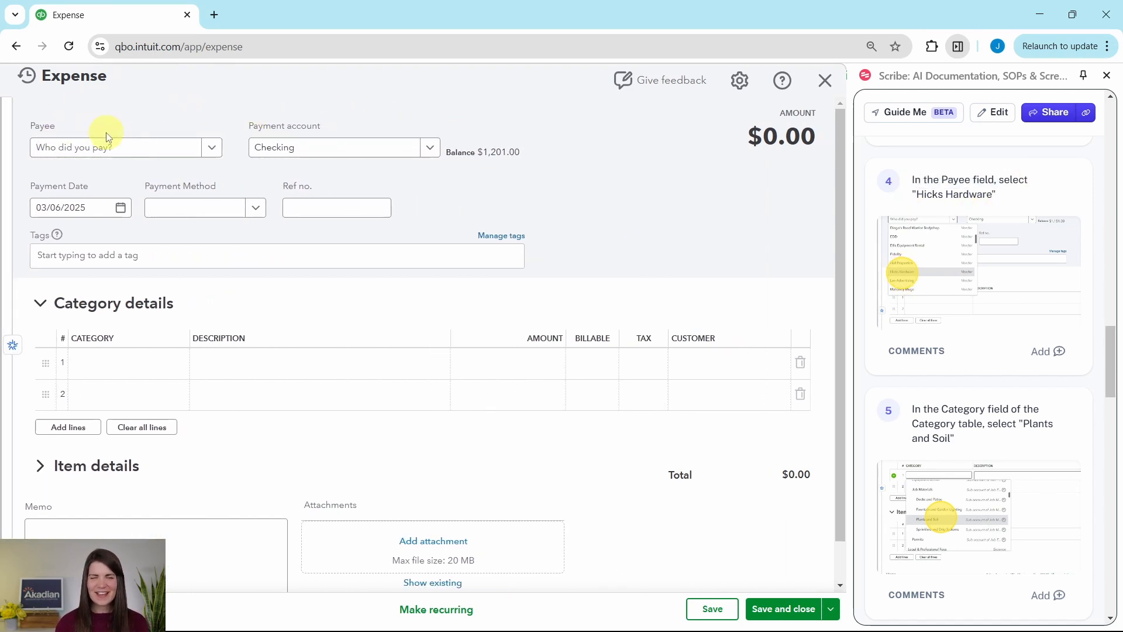
pyautogui.click(211, 147)
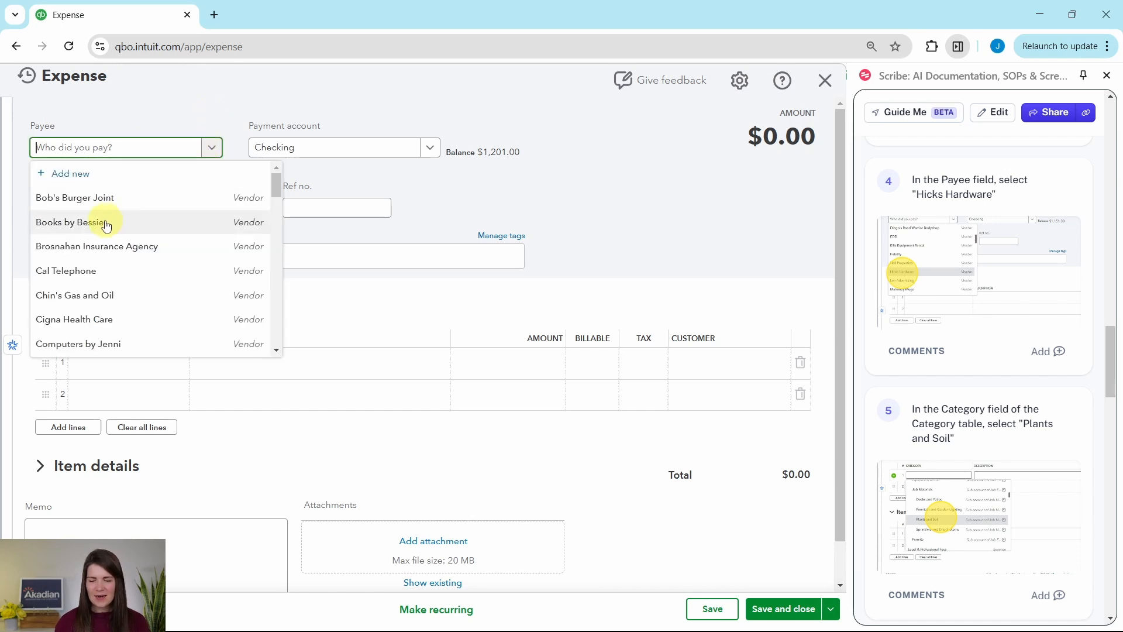
pyautogui.scroll(-5, 110, 225)
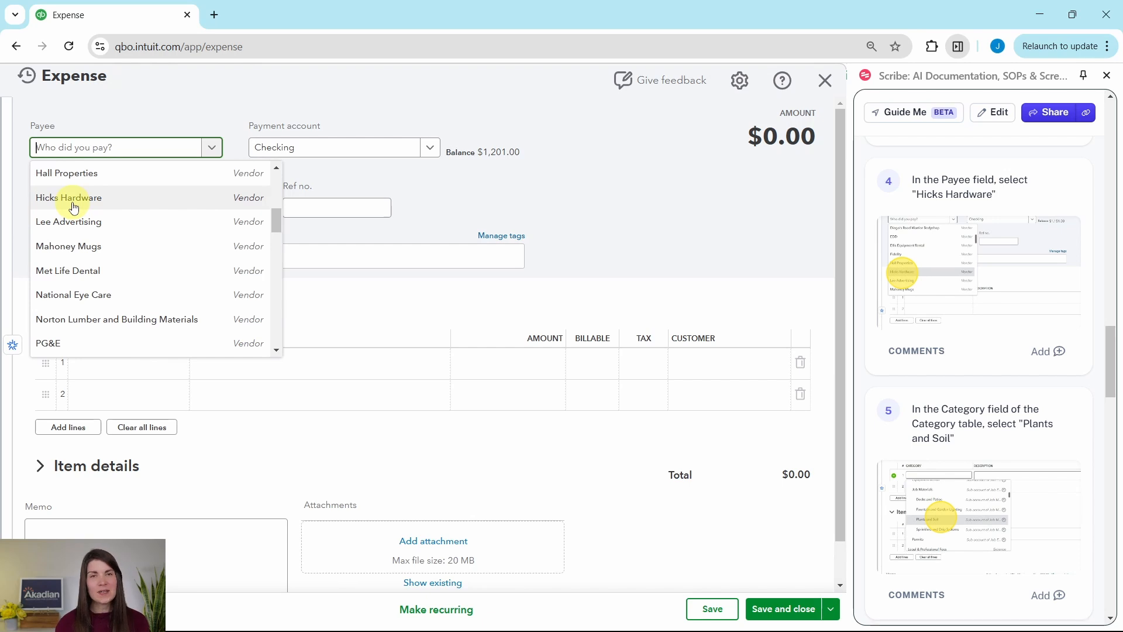
pyautogui.click(58, 199)
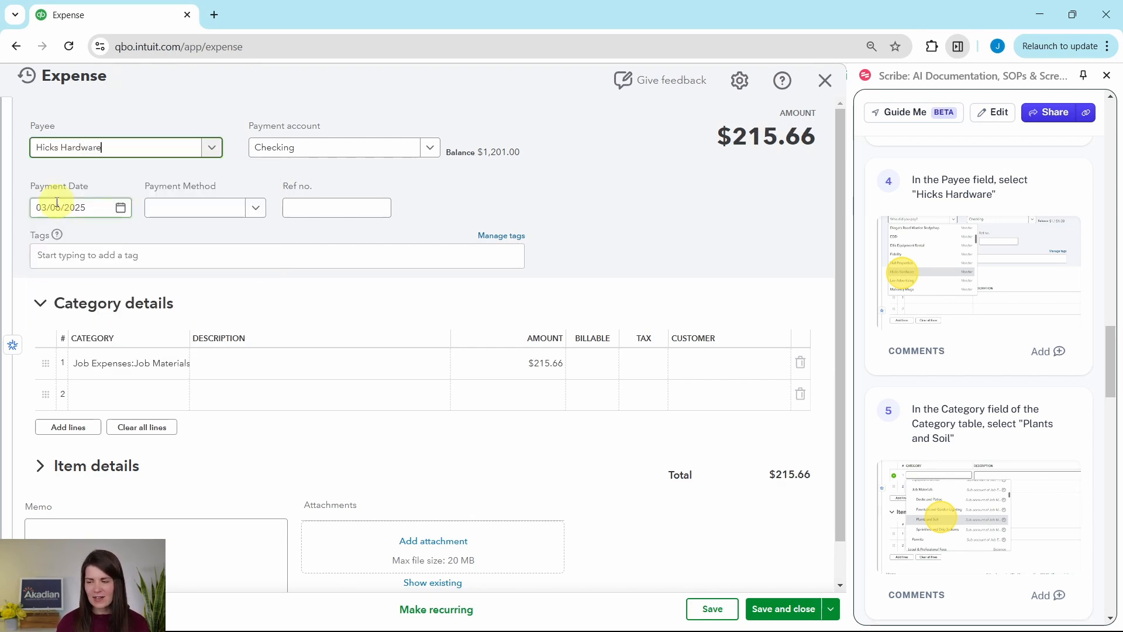
# Change the category on the first category line to Plants and Soil, the sub-account of Job Materials.
pyautogui.scroll(-2, 935, 224)
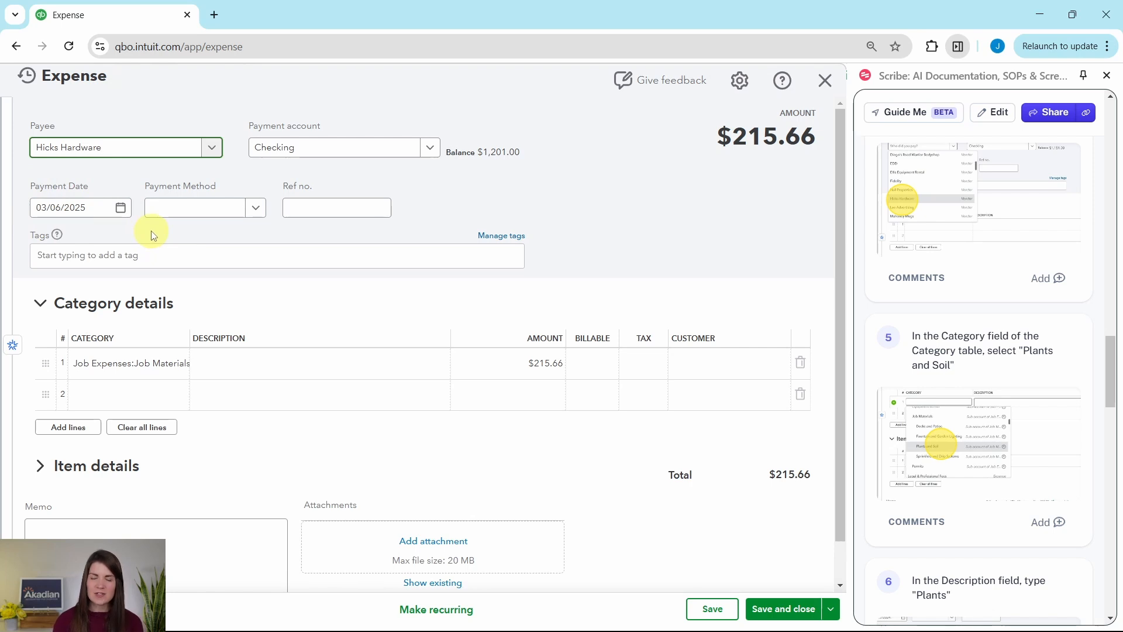
pyautogui.scroll(-1, 328, 222)
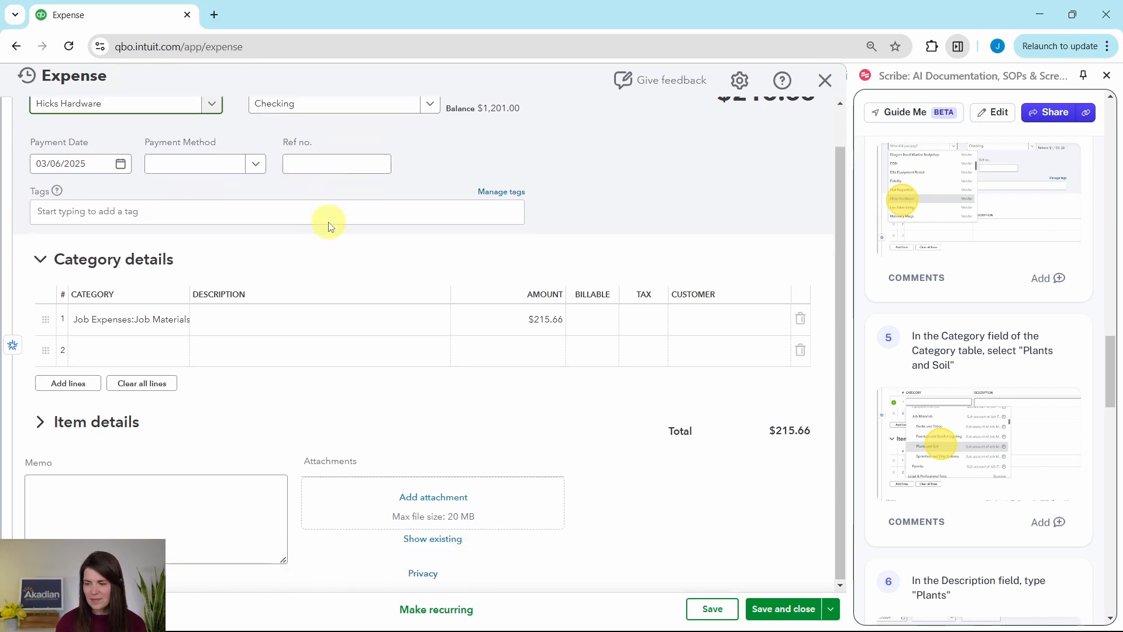
pyautogui.scroll(-3, 943, 266)
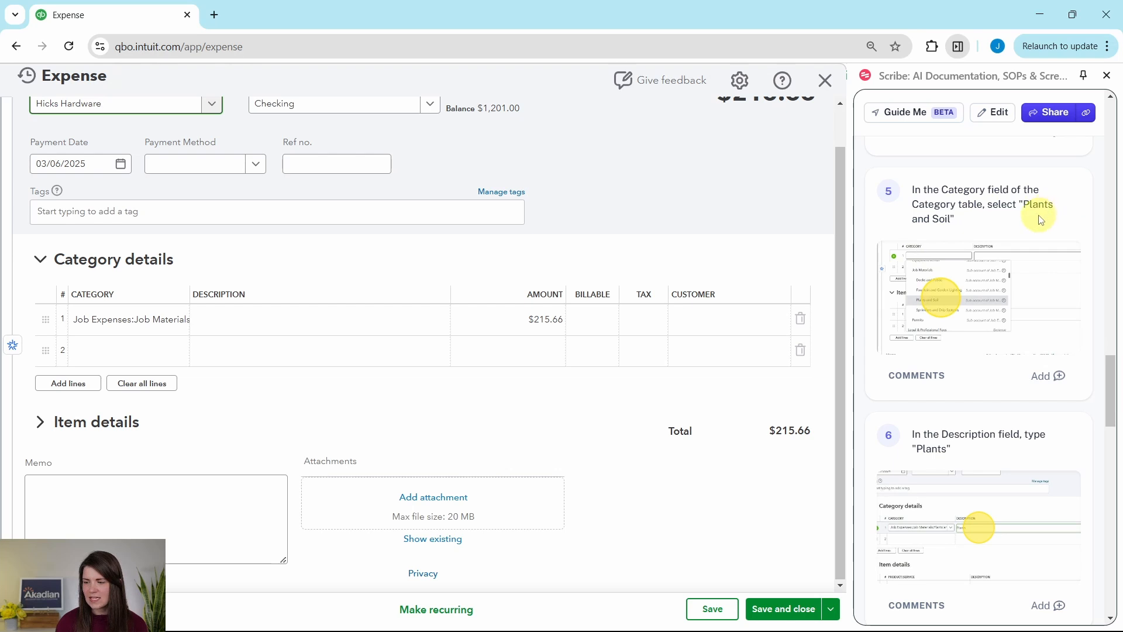
pyautogui.click(156, 320)
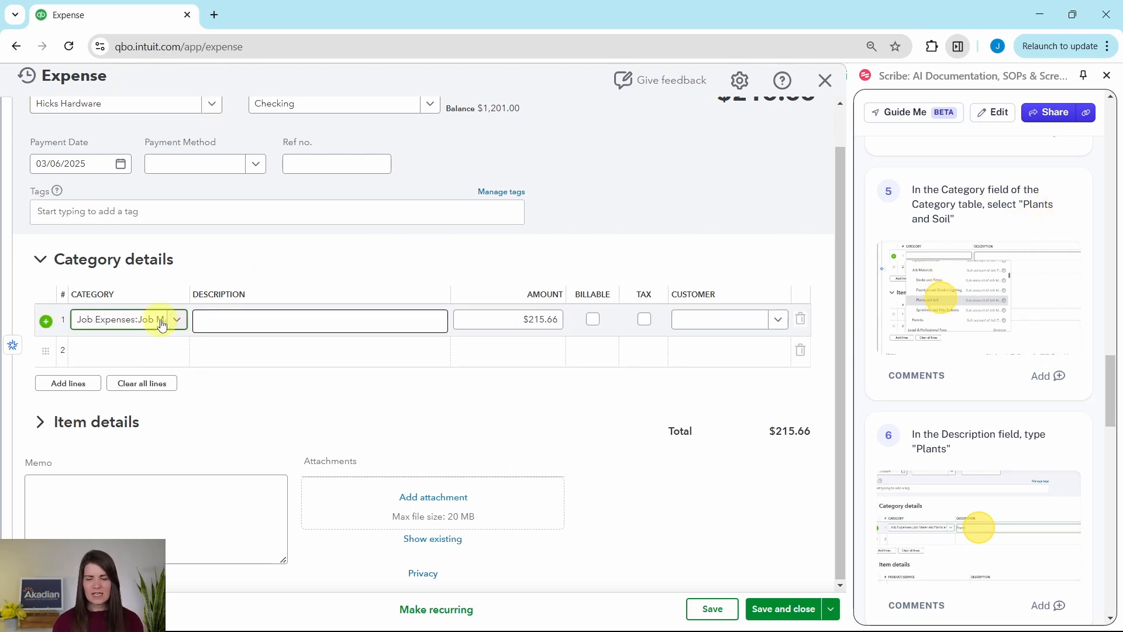
pyautogui.click(175, 322)
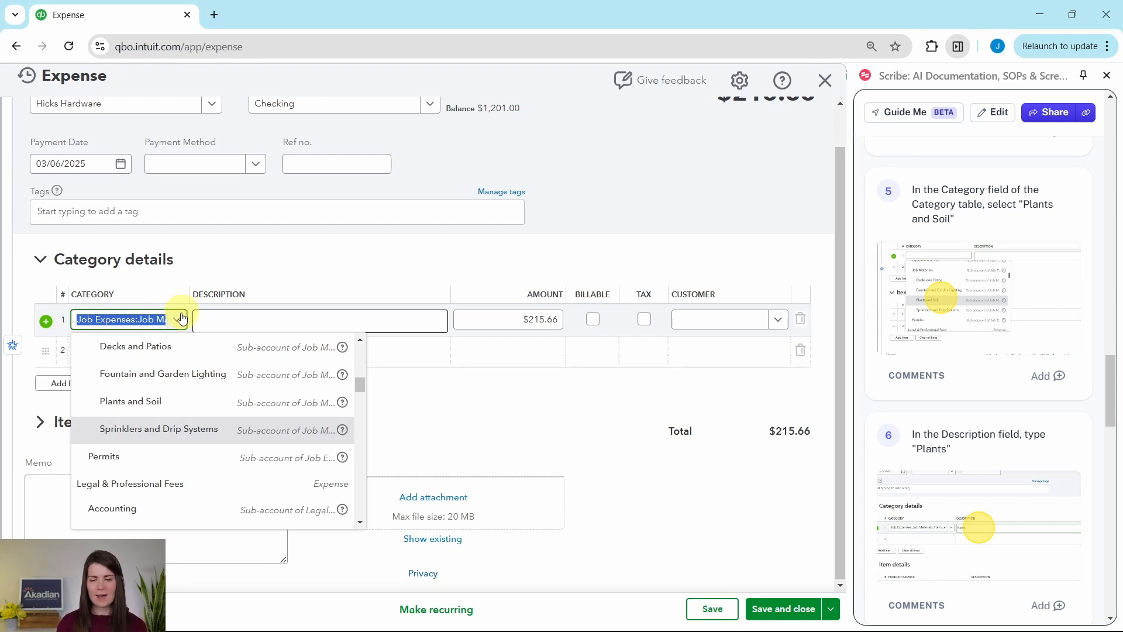
pyautogui.click(132, 403)
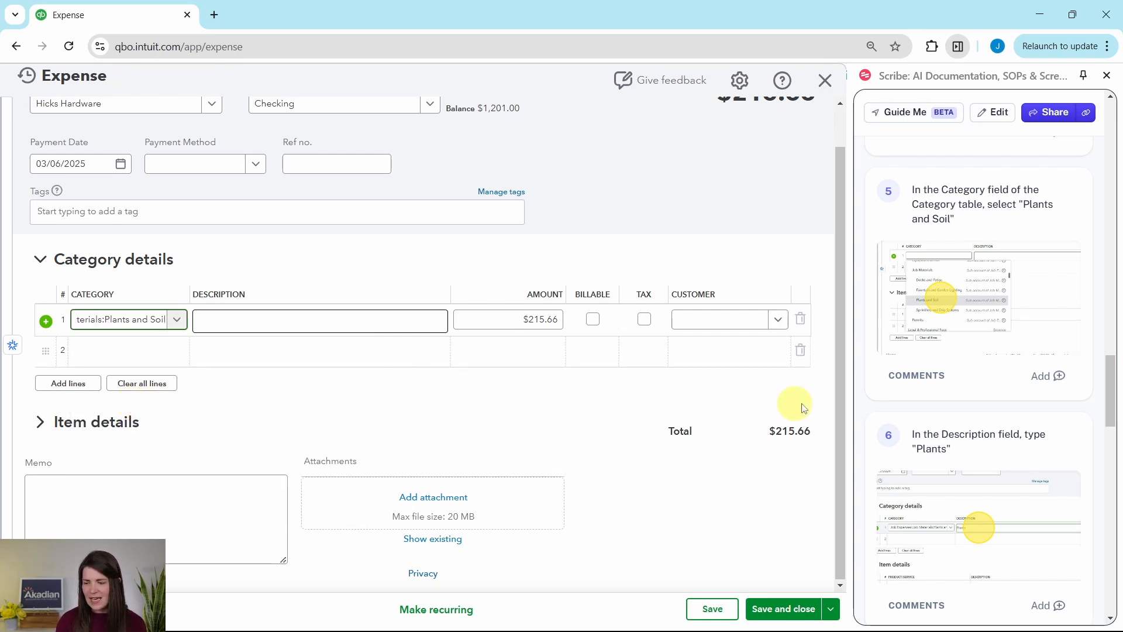
# Describe the first category line as "Plants" and replace its amount with the calculation 10*12.
pyautogui.scroll(-4, 980, 396)
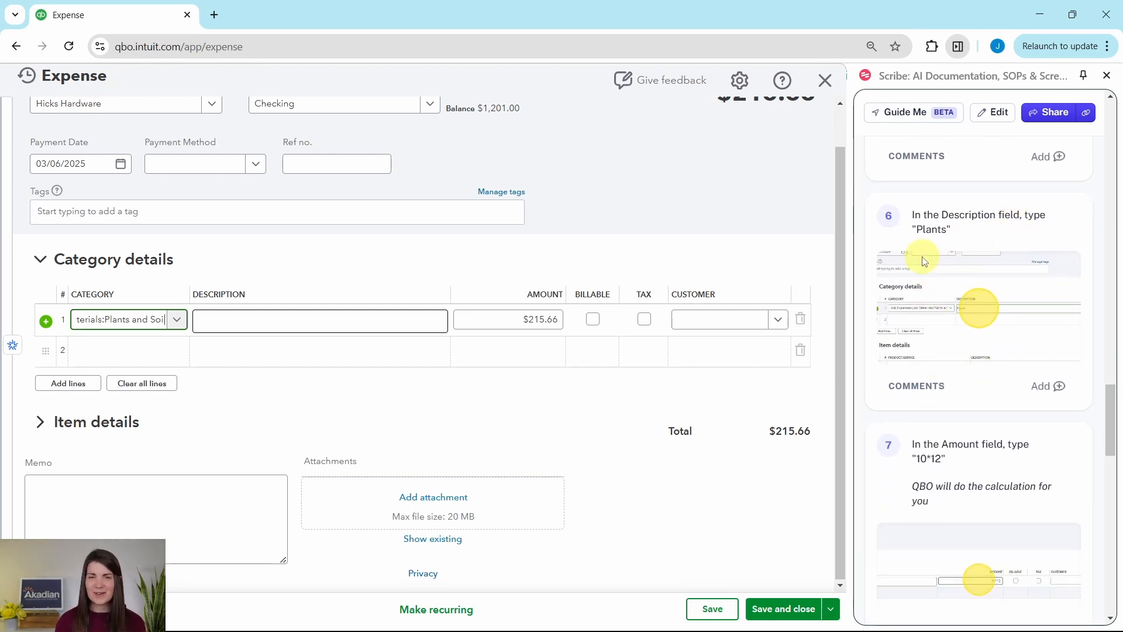
pyautogui.click(333, 325)
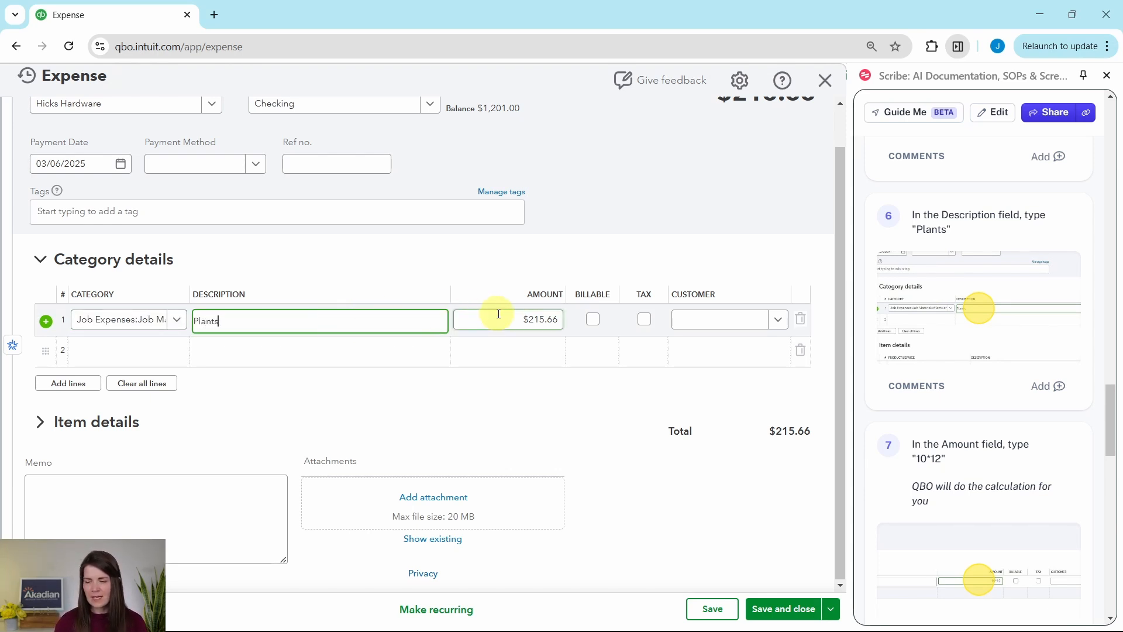
pyautogui.moveTo(520, 324); pyautogui.dragTo(566, 325)
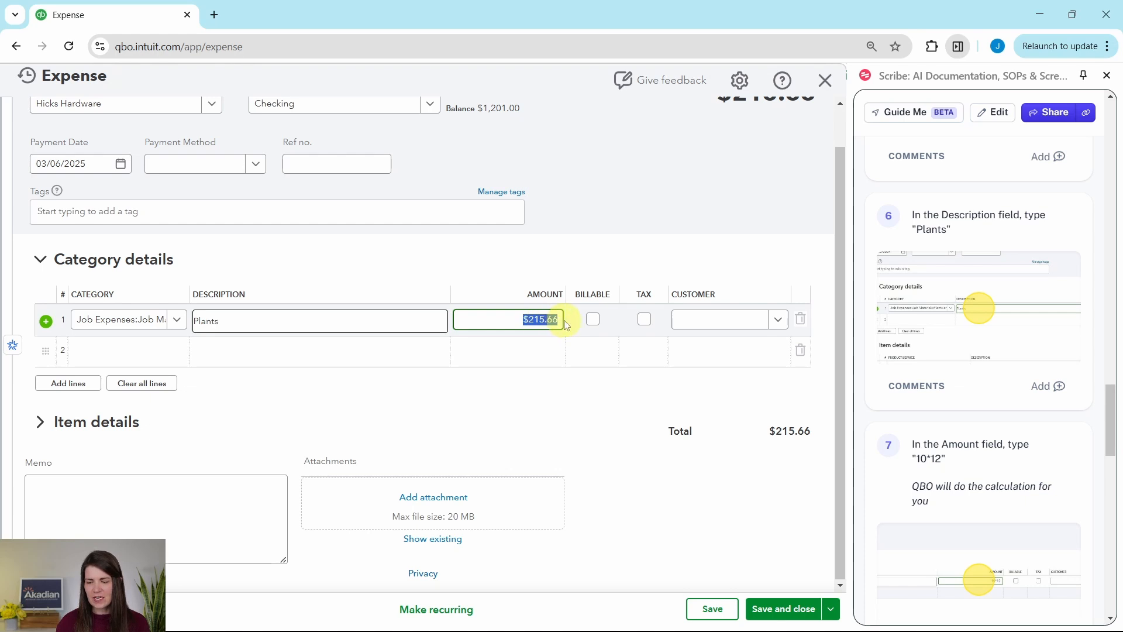
pyautogui.press('BackSpace')
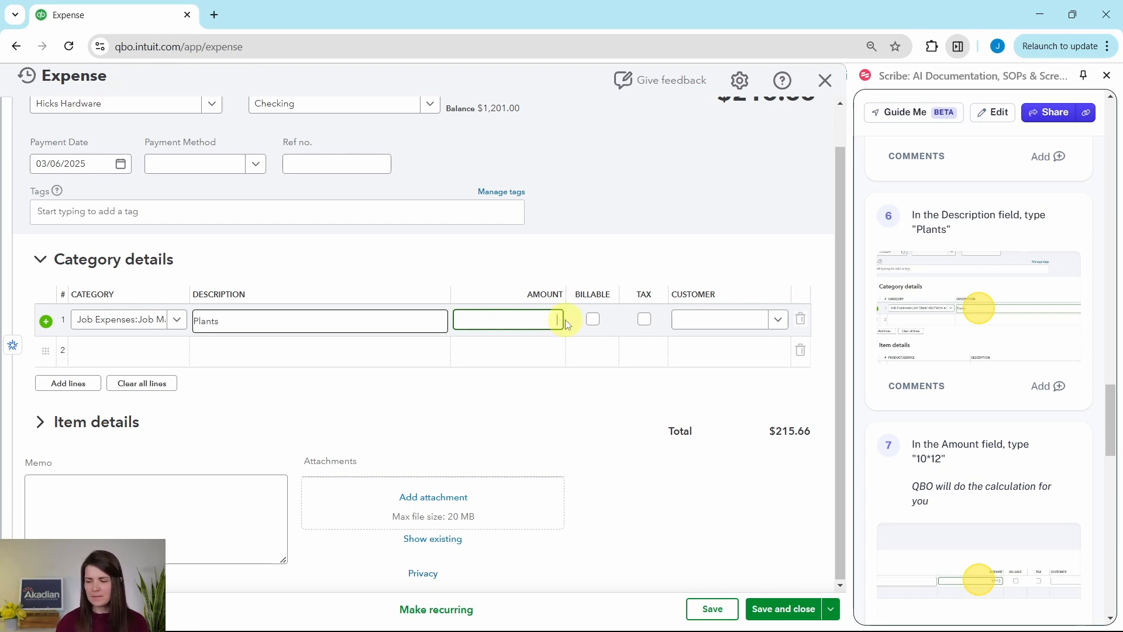
pyautogui.scroll(-4, 965, 316)
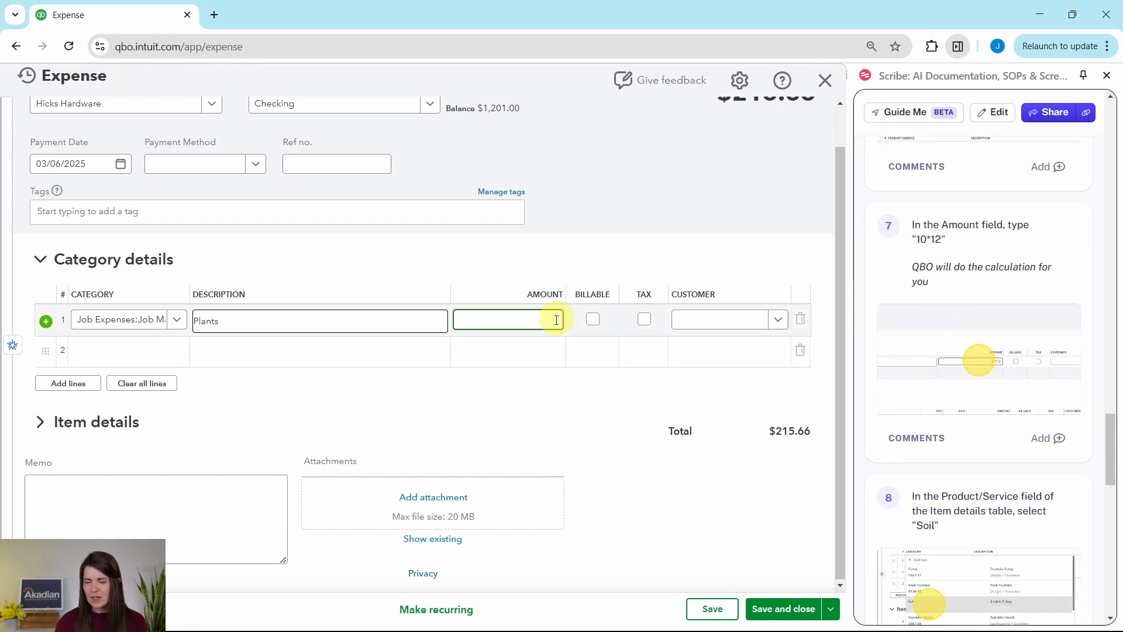
pyautogui.write('10*')
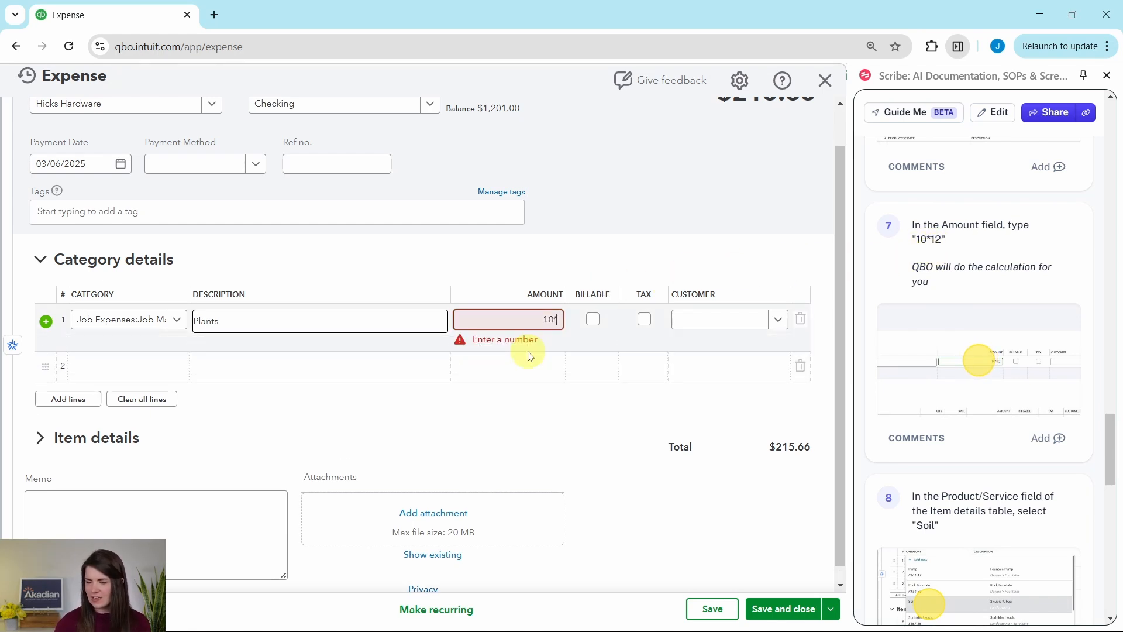
pyautogui.write('12')
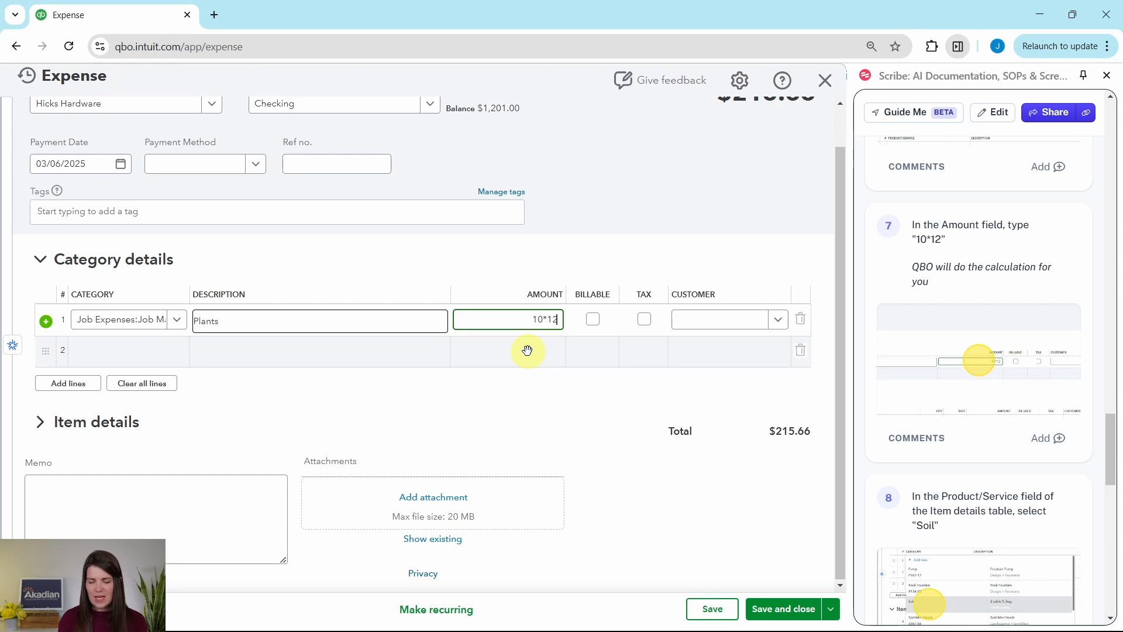
pyautogui.press('Tab')
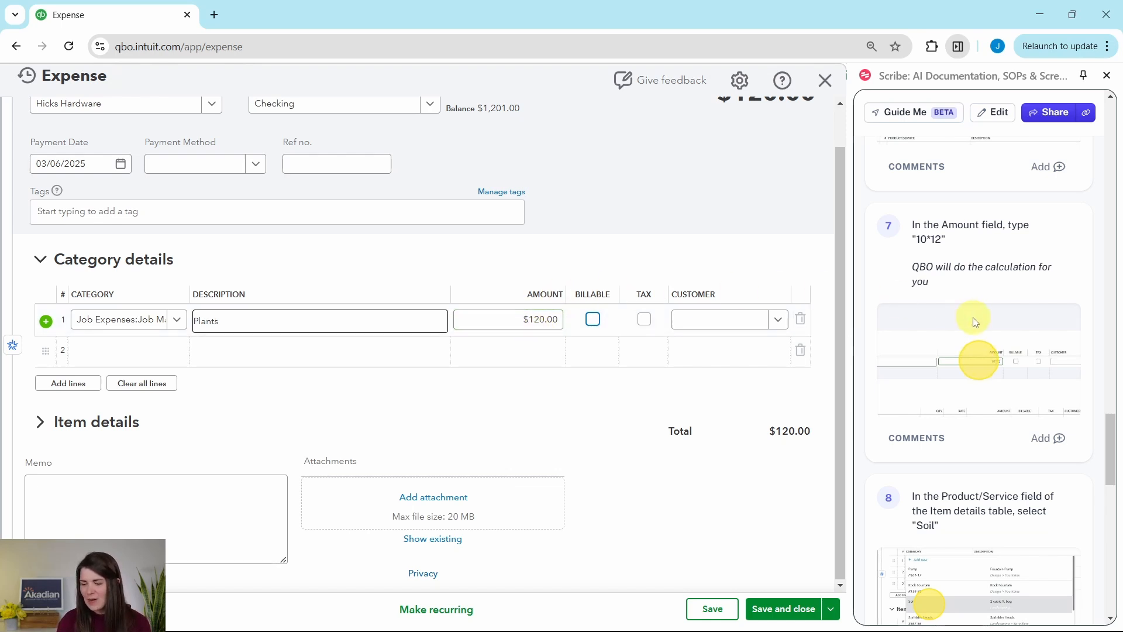
# Expand the item details section and choose Soil as the product on its first line.
pyautogui.scroll(-3, 974, 321)
pyautogui.scroll(-3, 974, 323)
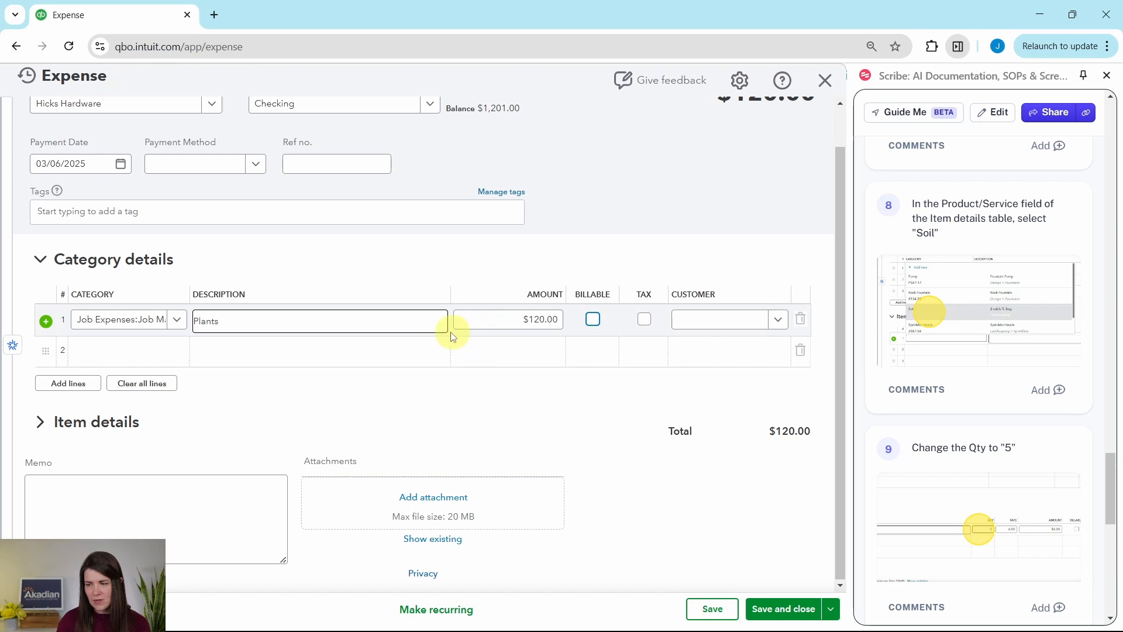
pyautogui.click(41, 422)
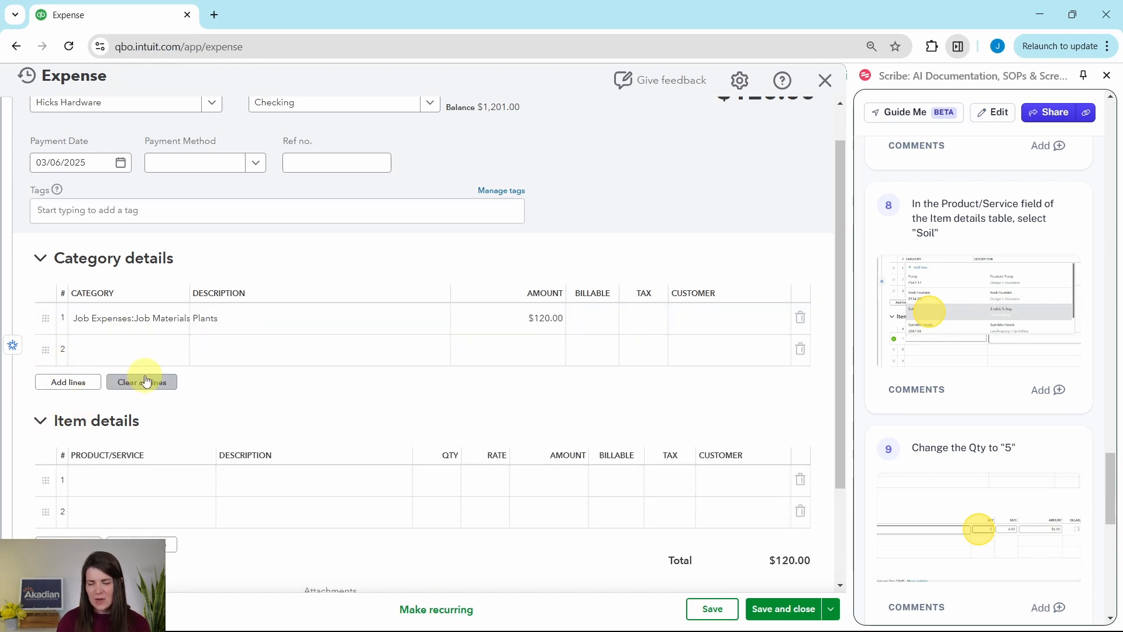
pyautogui.scroll(-1, 175, 381)
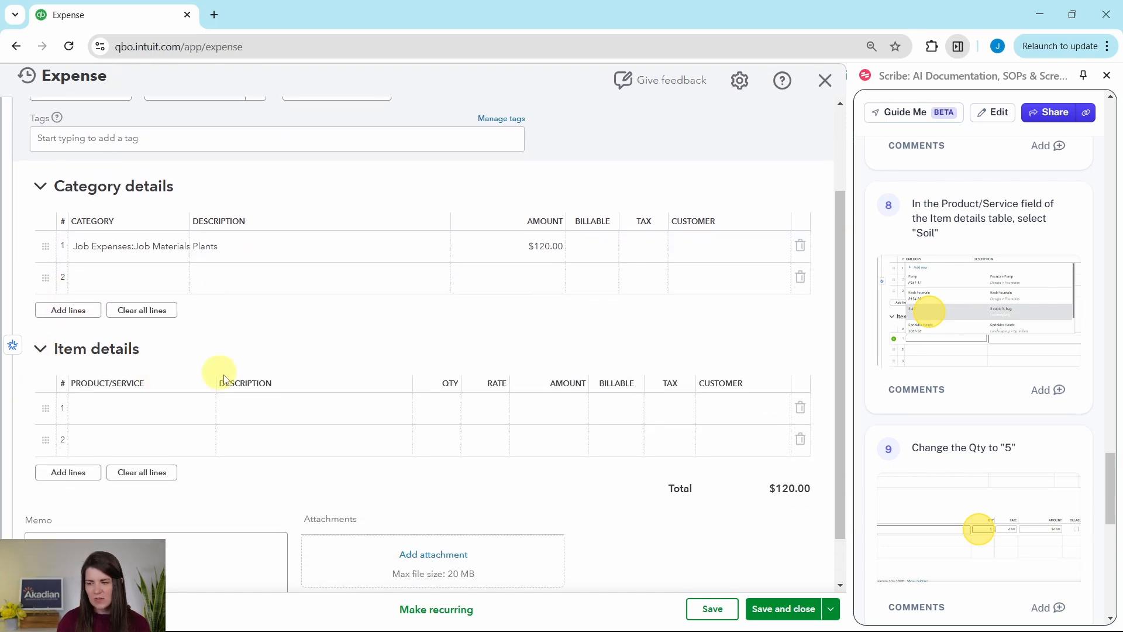
pyautogui.click(121, 407)
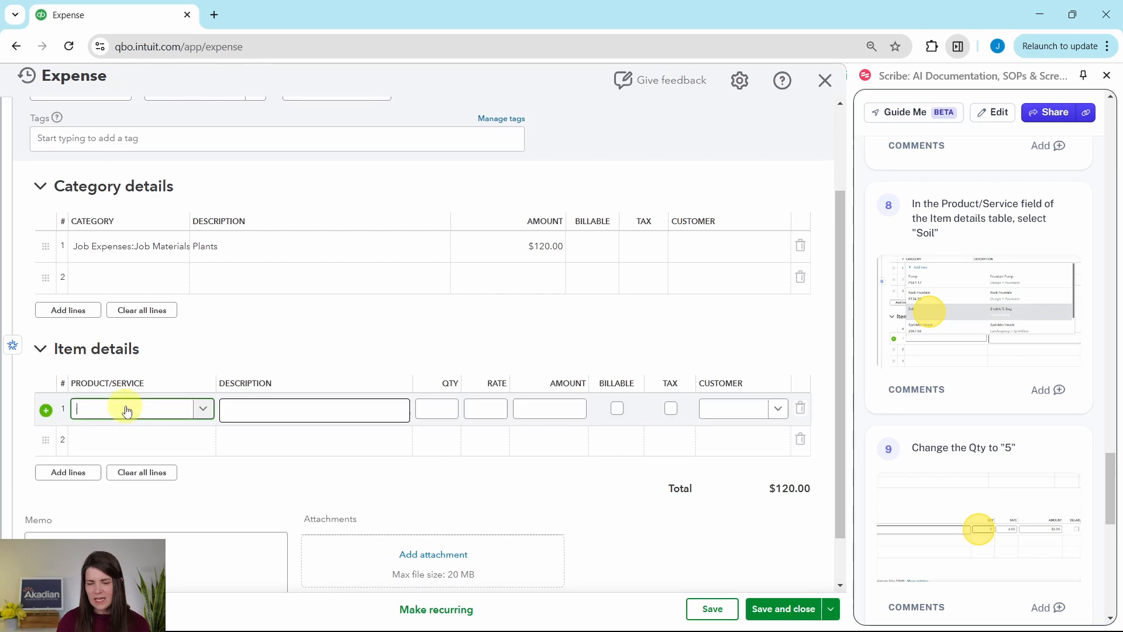
pyautogui.click(204, 414)
pyautogui.scroll(-1, 251, 444)
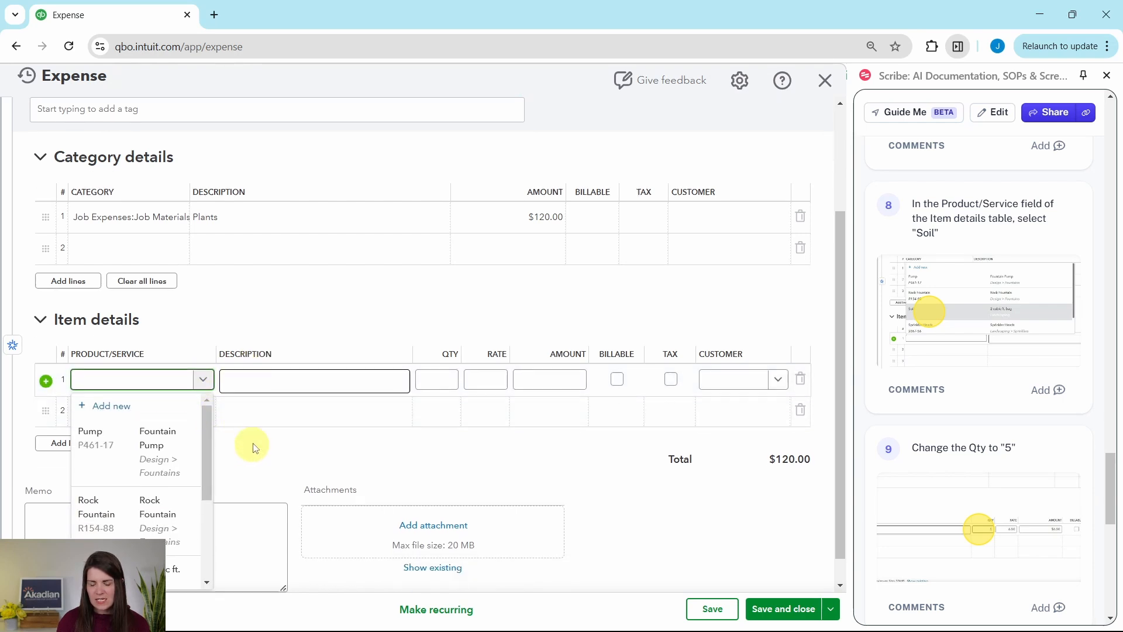
pyautogui.scroll(-3, 150, 388)
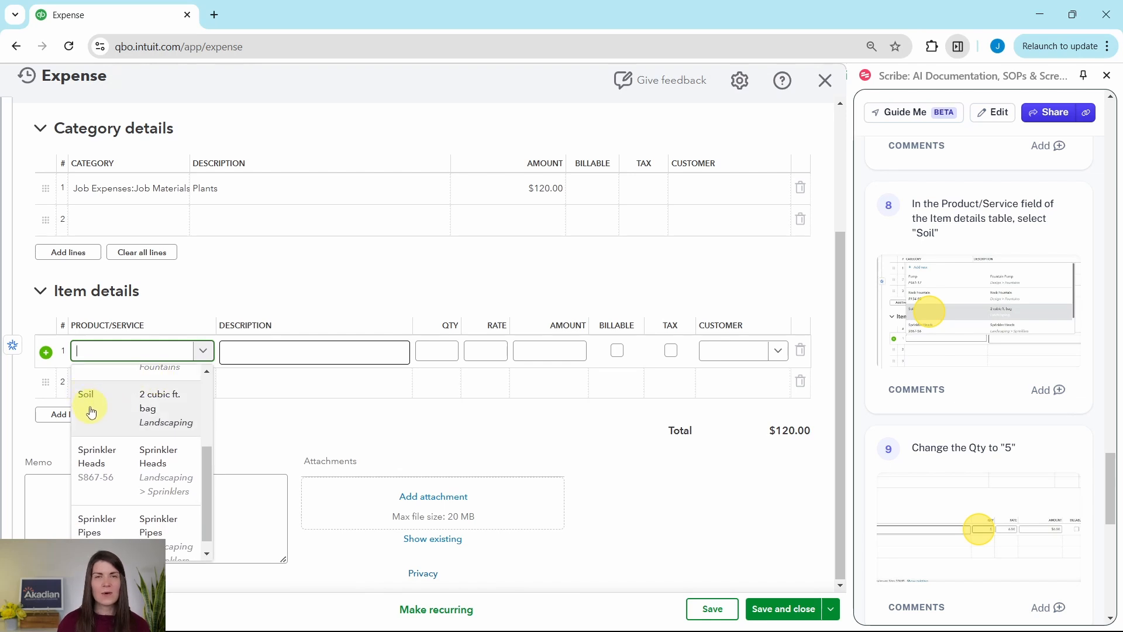
pyautogui.click(91, 412)
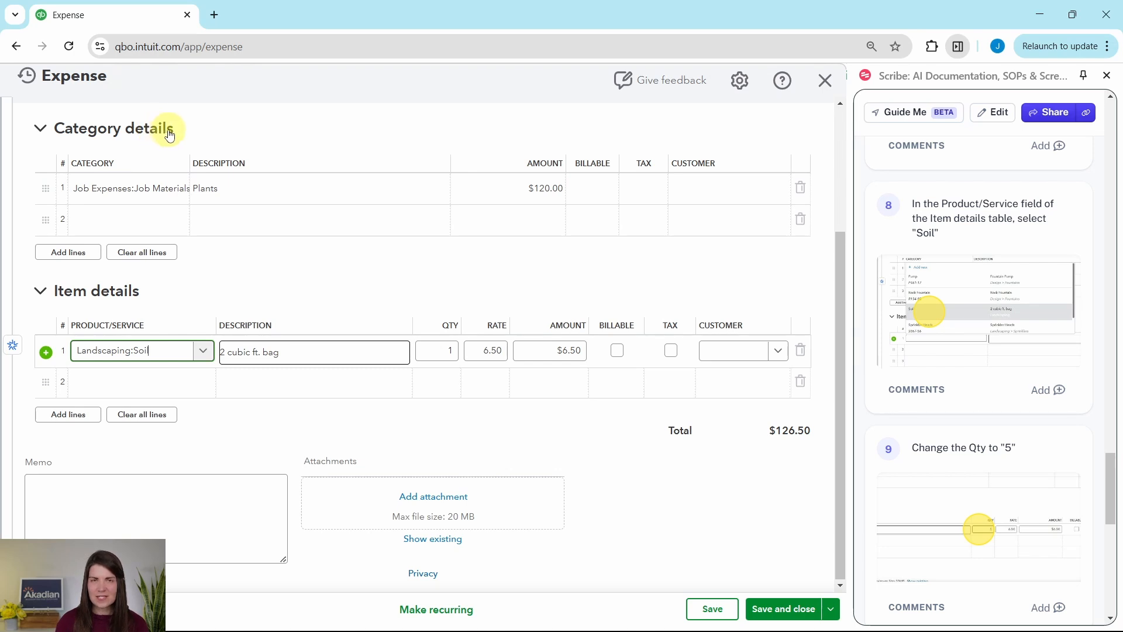
# Set the quantity of the Soil item line to 5, and save and close the expense.
pyautogui.scroll(-4, 938, 298)
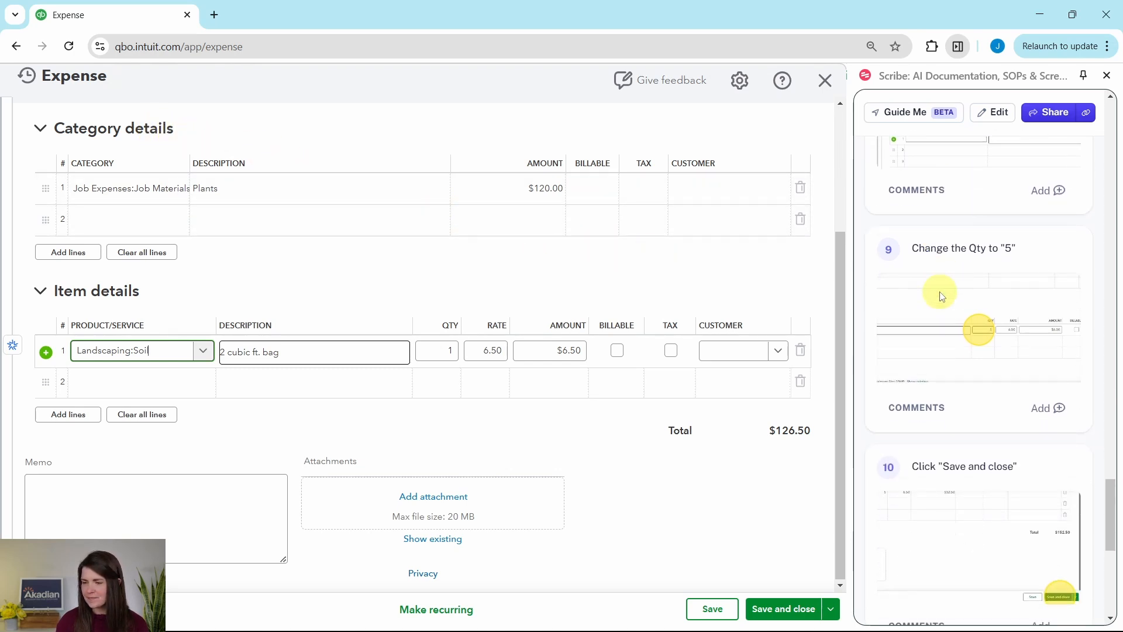
pyautogui.click(235, 345)
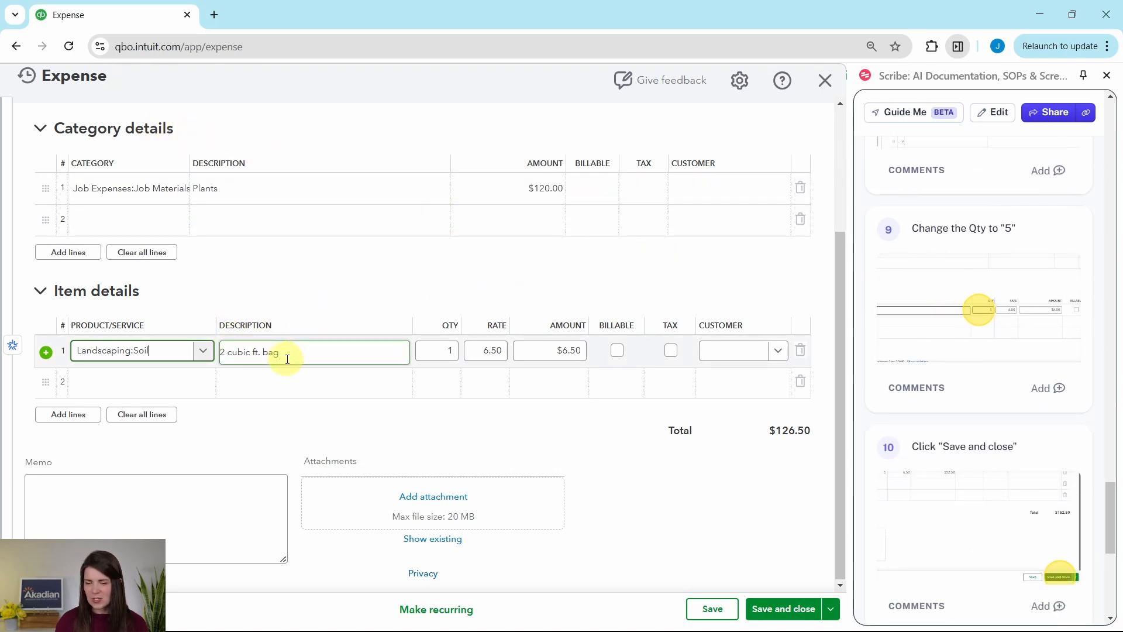
pyautogui.click(445, 350)
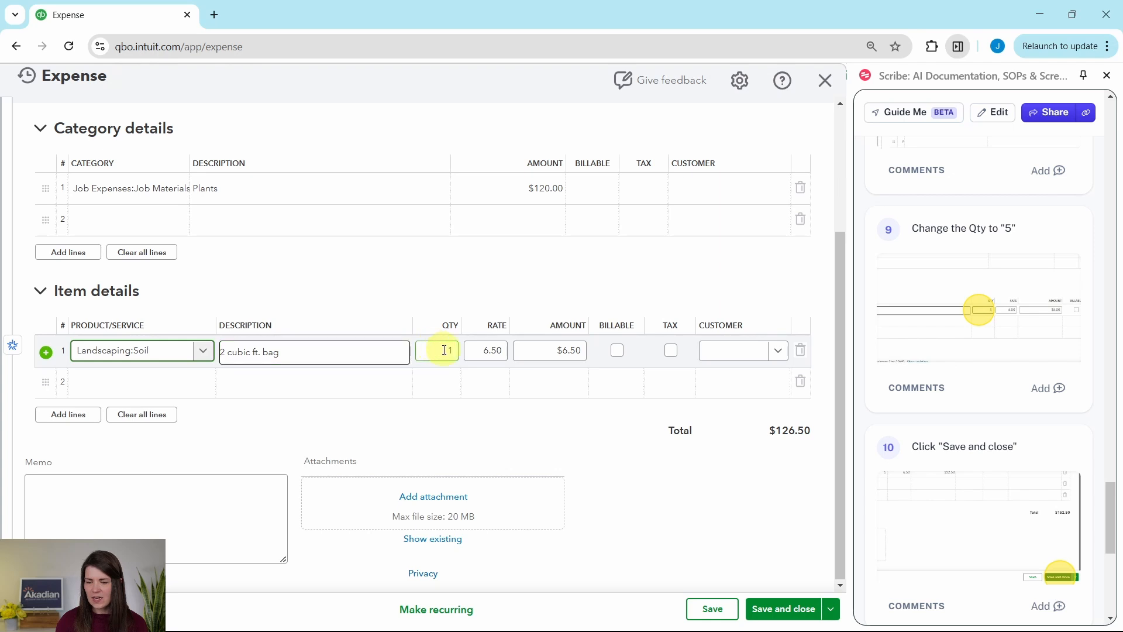
pyautogui.click(451, 352)
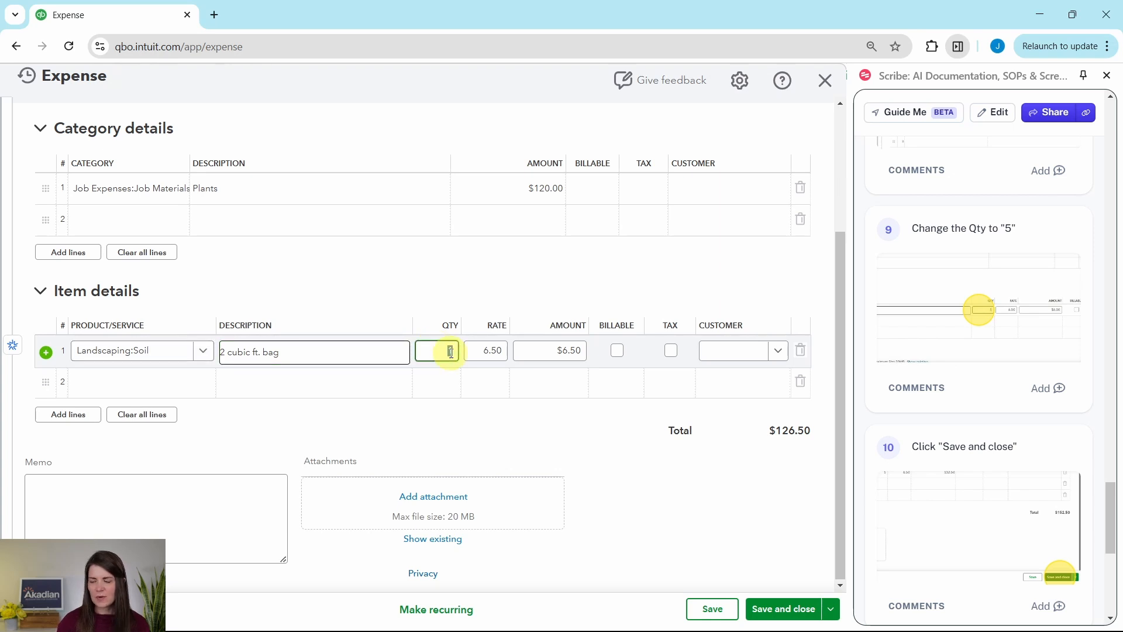
pyautogui.write('5')
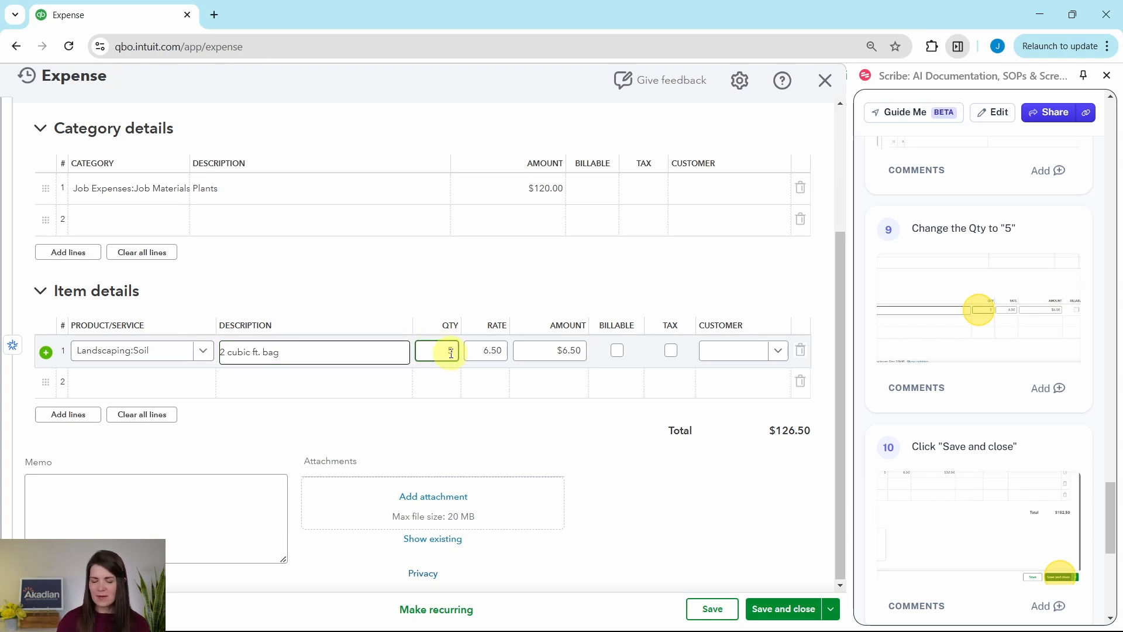
pyautogui.press('Tab')
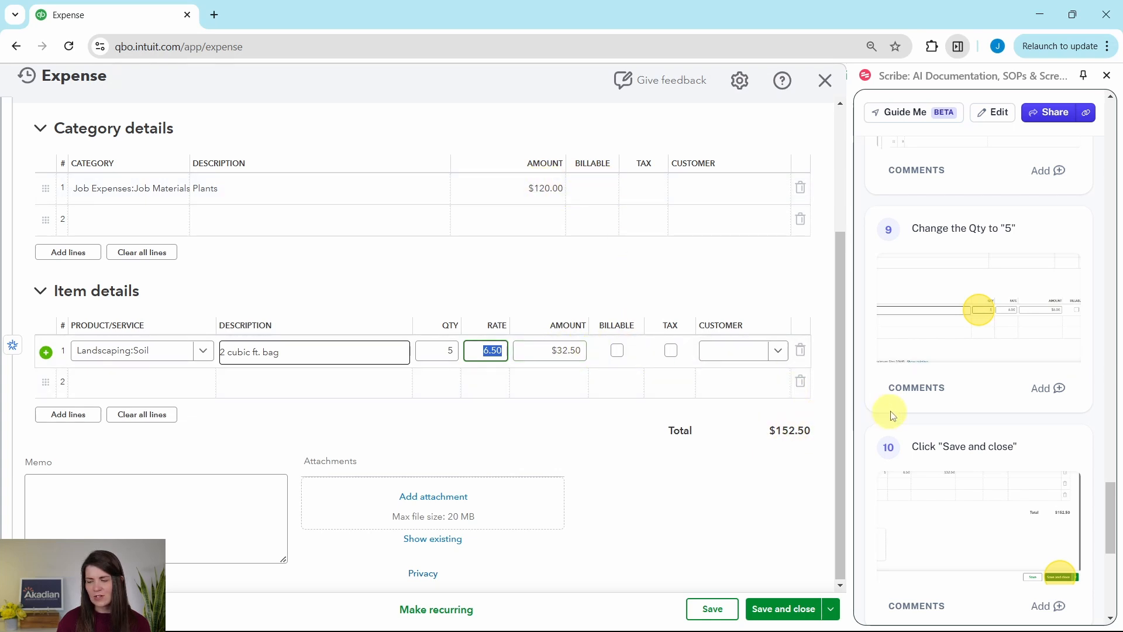
pyautogui.scroll(-3, 896, 410)
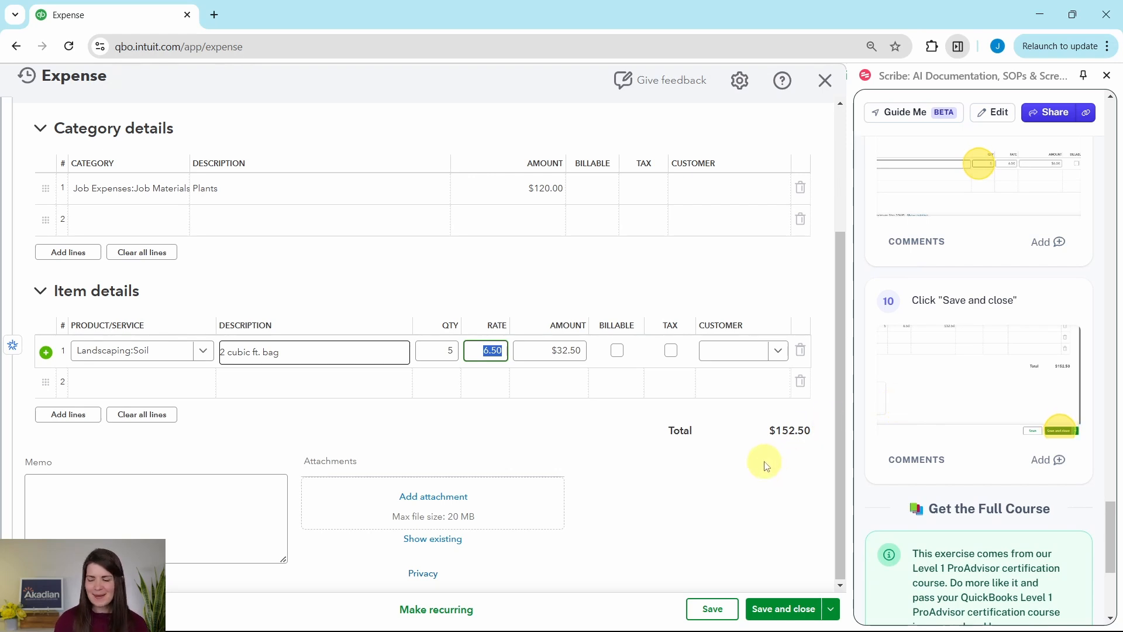
pyautogui.click(785, 612)
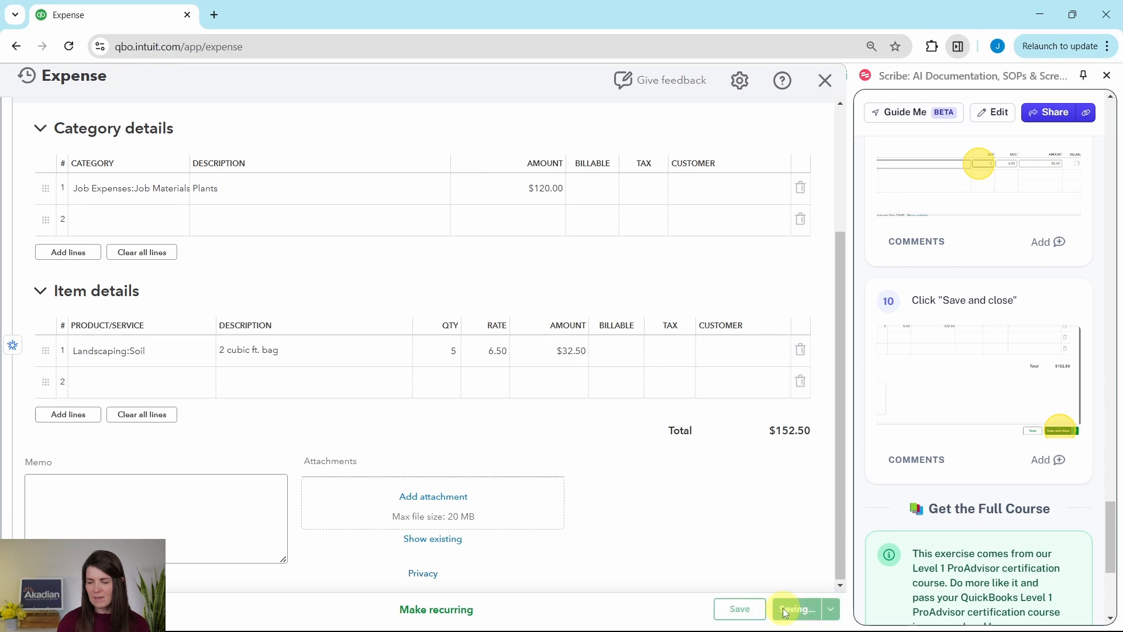